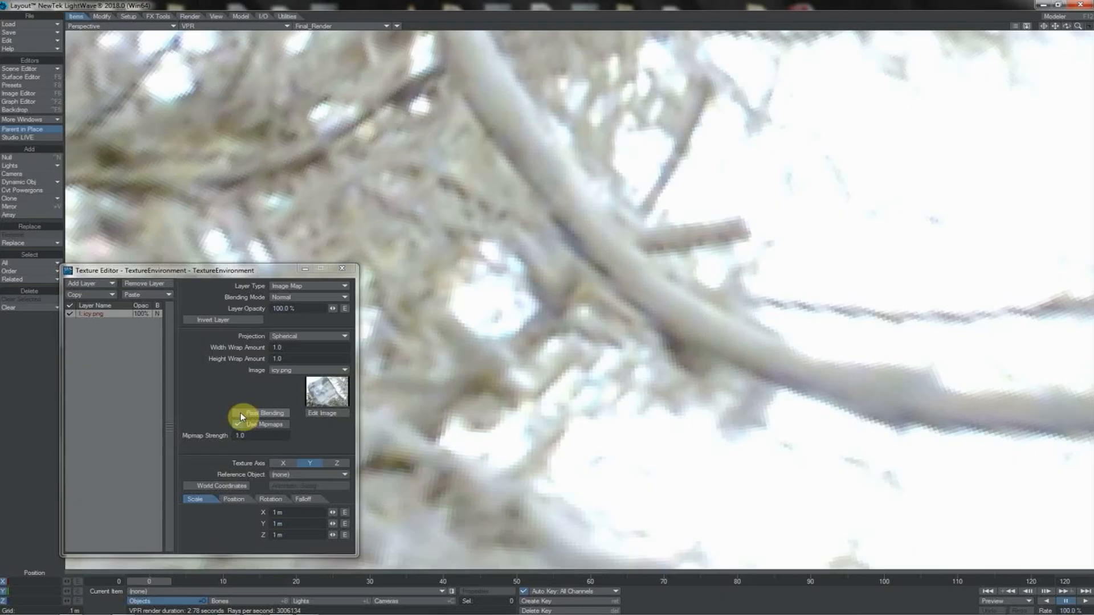
- Toggle Pixel Blending on and off for the icy.png environment layer to compare the background's smoothness
{"action": "left_click", "coordinate": [241, 412]}
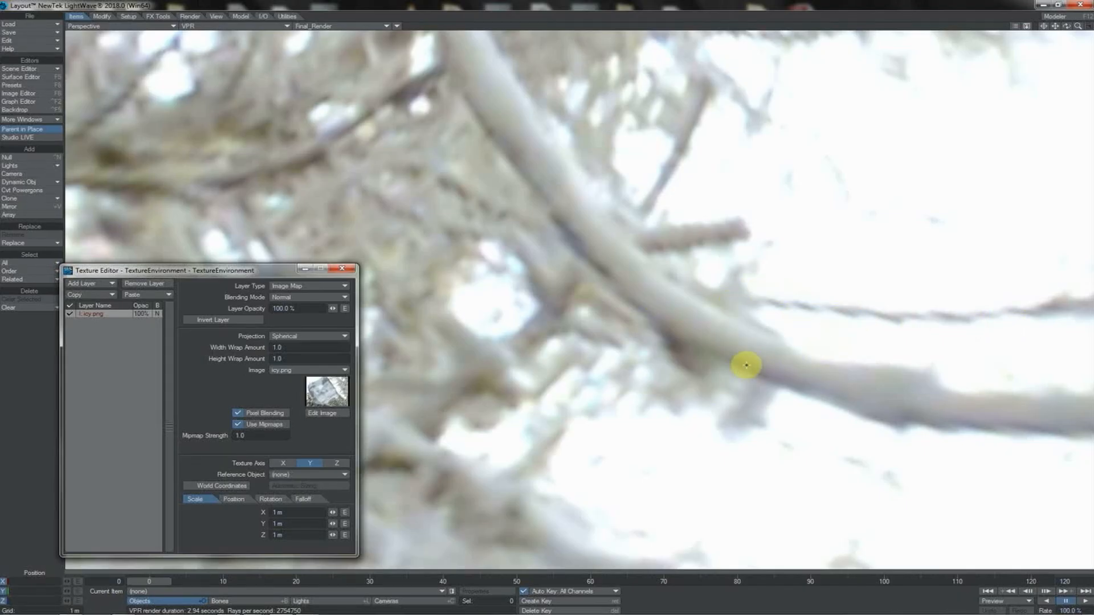
{"action": "left_click", "coordinate": [237, 414]}
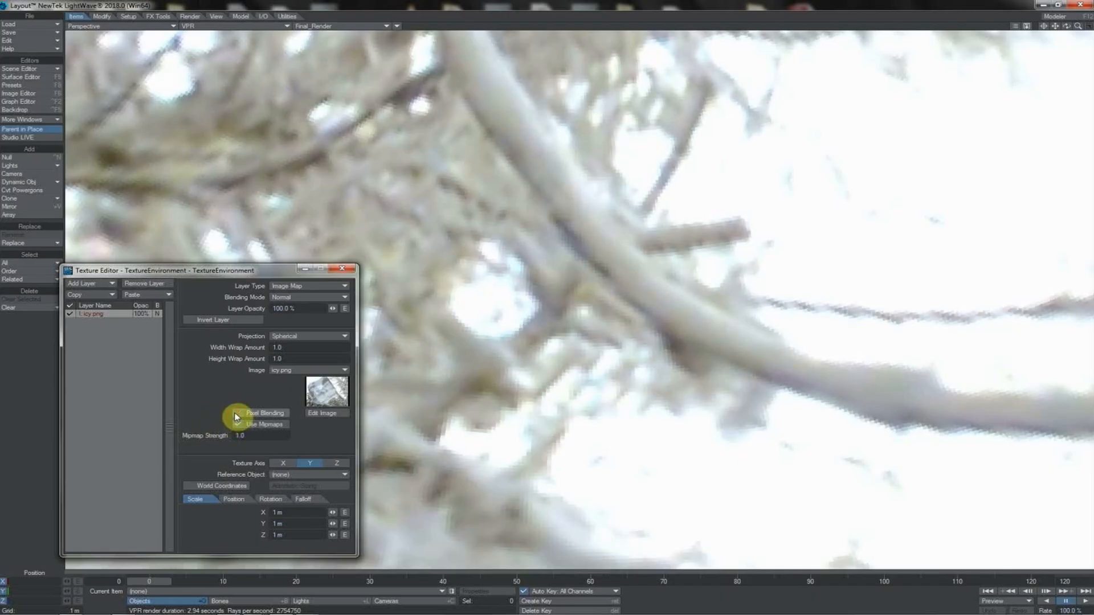
{"action": "left_click", "coordinate": [237, 415]}
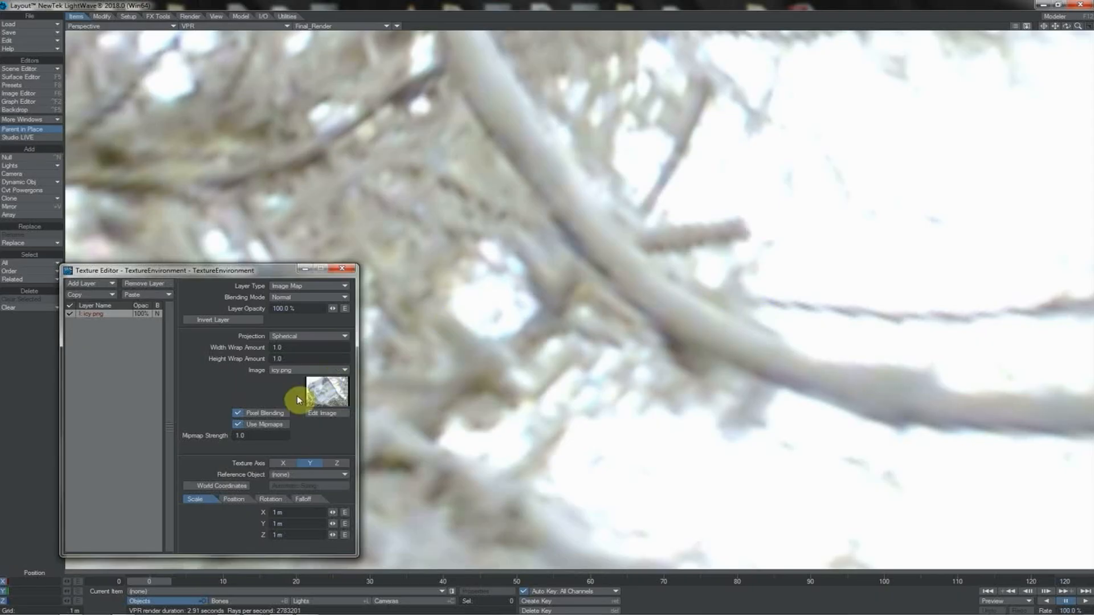
{"action": "left_click", "coordinate": [271, 414]}
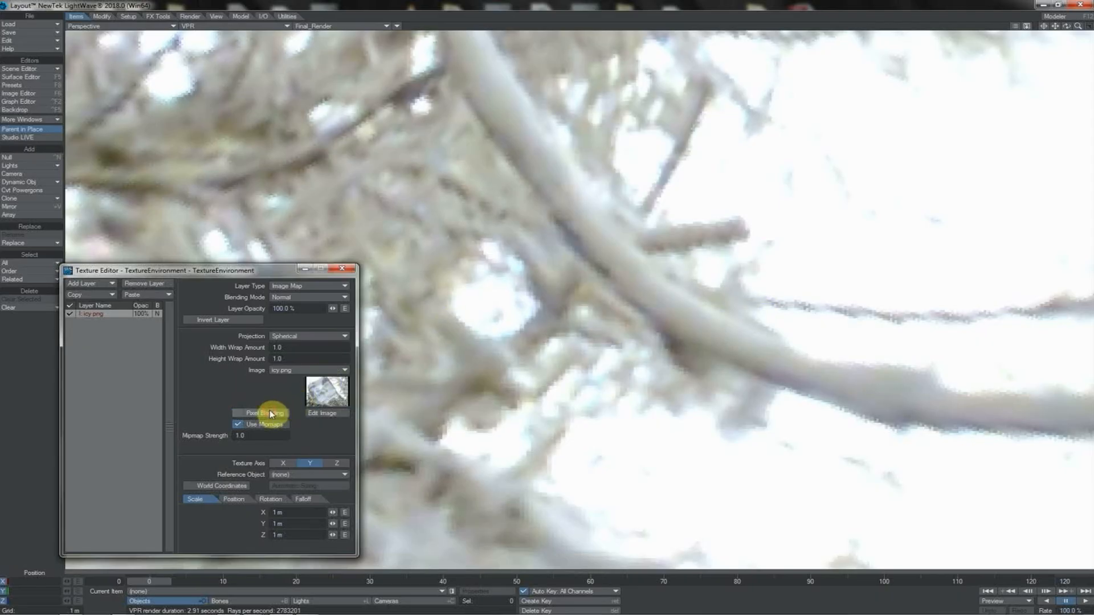
{"action": "left_click", "coordinate": [271, 414]}
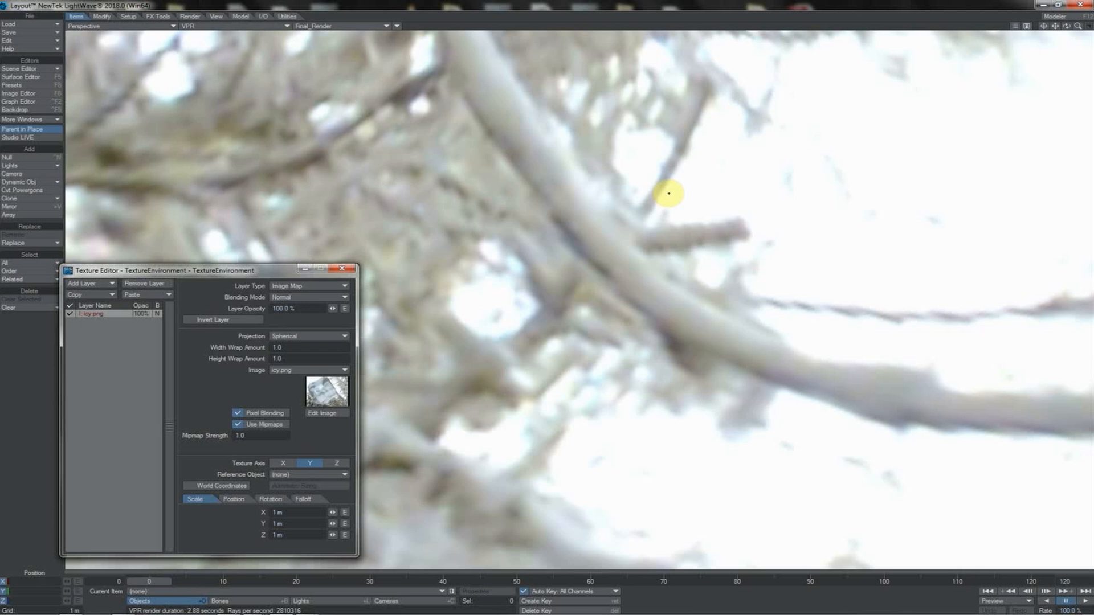
{"action": "left_click", "coordinate": [248, 414]}
{"action": "left_click", "coordinate": [239, 415]}
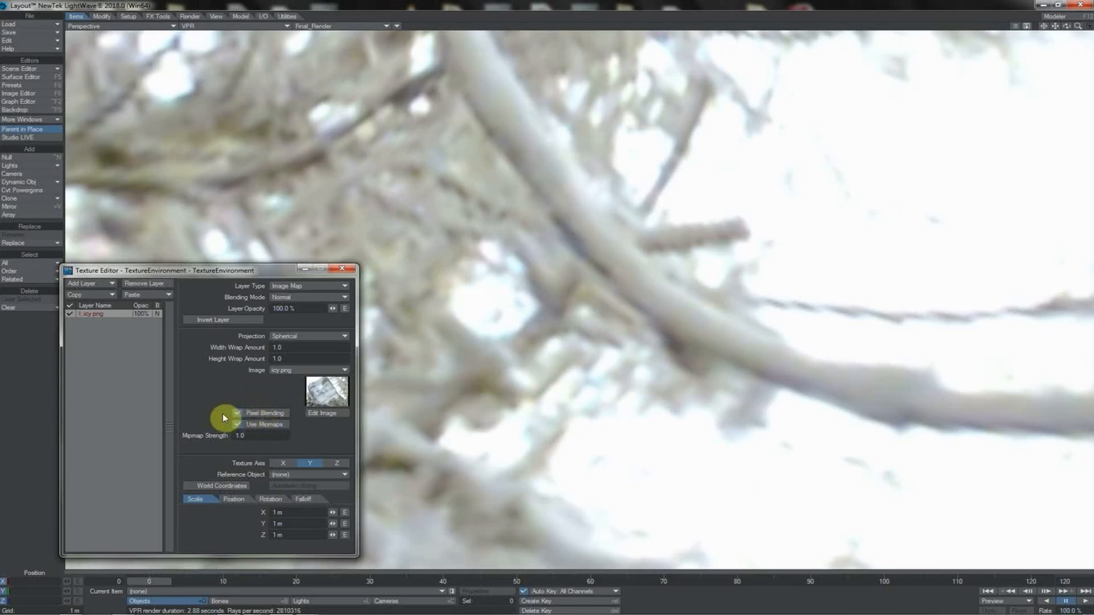
{"action": "left_click", "coordinate": [253, 416]}
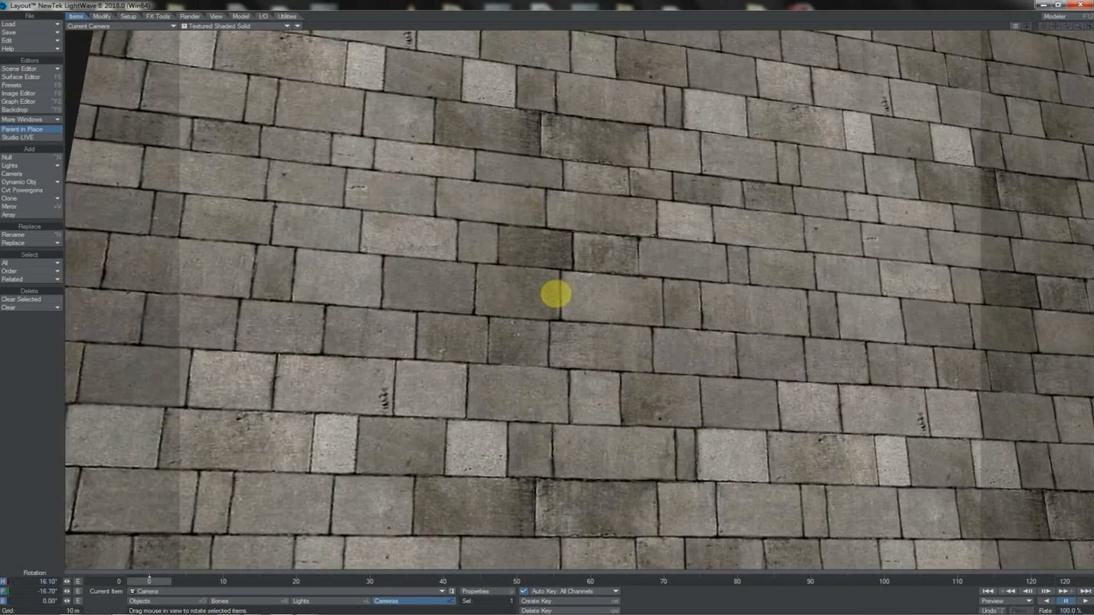
- Aim the camera along the stone wall at about 69° heading and 3° pitch, and render the current frame
{"action": "left_click_drag", "start_coordinate": [555, 294], "coordinate": [417, 385]}
{"action": "key", "text": "t"}
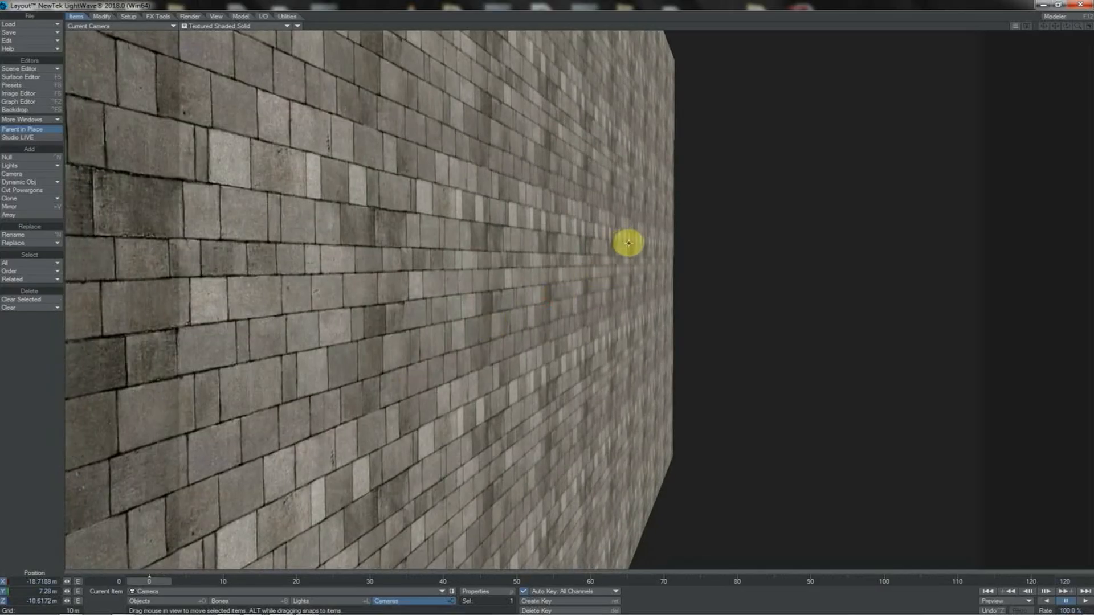
{"action": "key", "text": "y"}
{"action": "left_click_drag", "start_coordinate": [542, 298], "coordinate": [557, 293]}
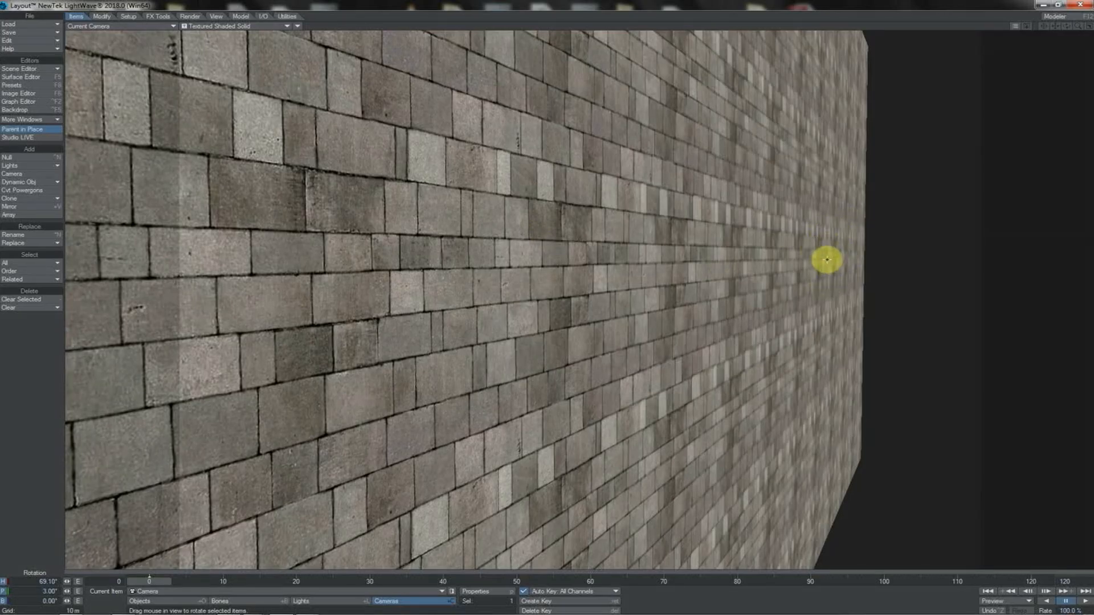
{"action": "key", "text": "F9"}
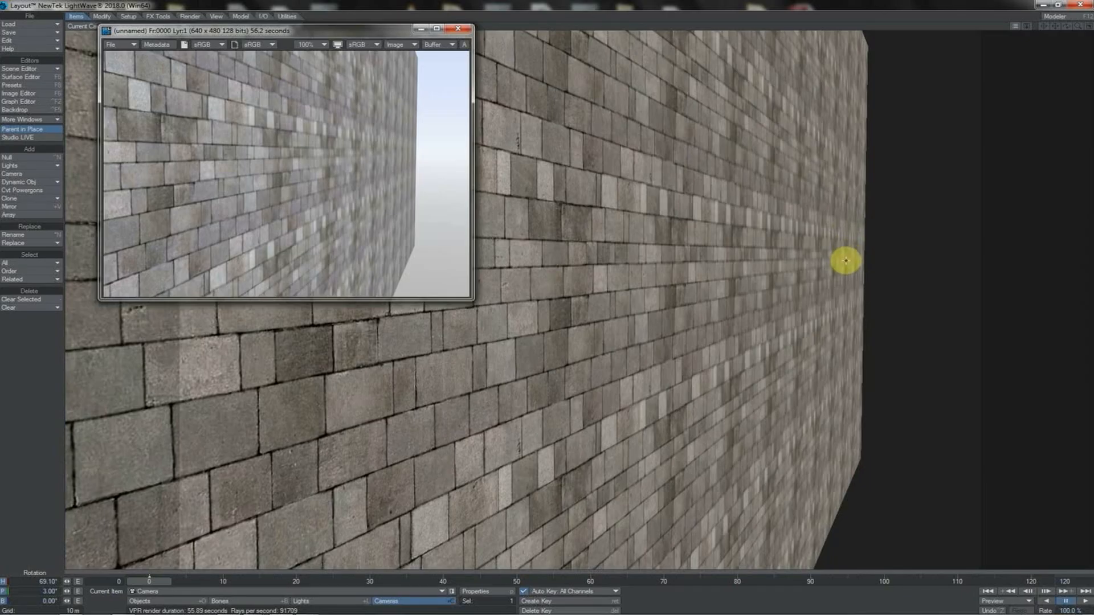
{"action": "left_click", "coordinate": [459, 30]}
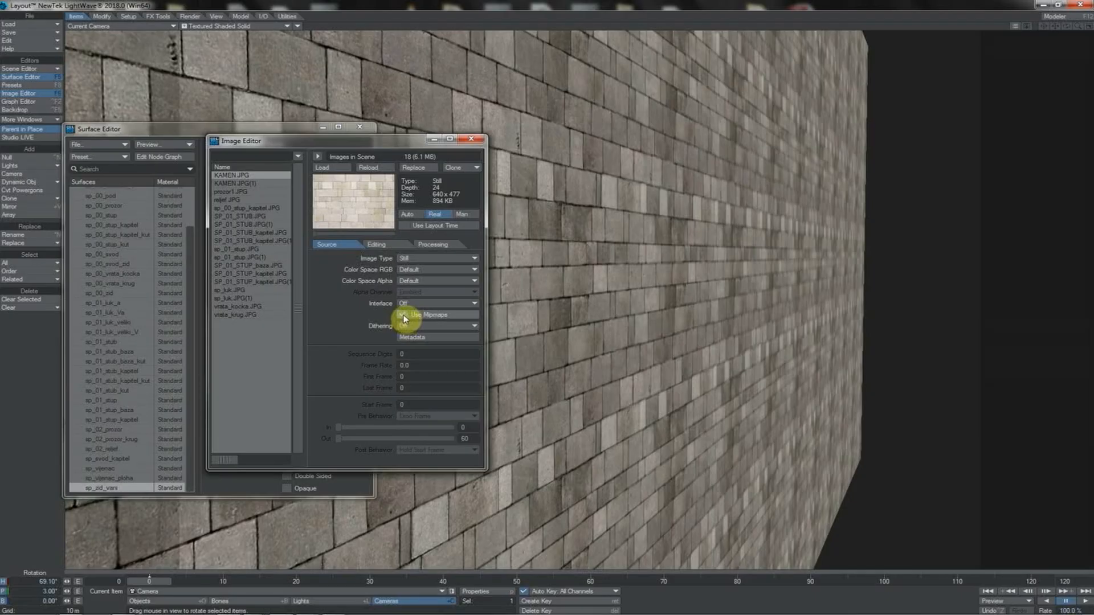
- Examine the KAMEN.JPG(1) image settings and the sp_zid_vani surface's color texture layer
{"action": "left_click", "coordinate": [274, 182]}
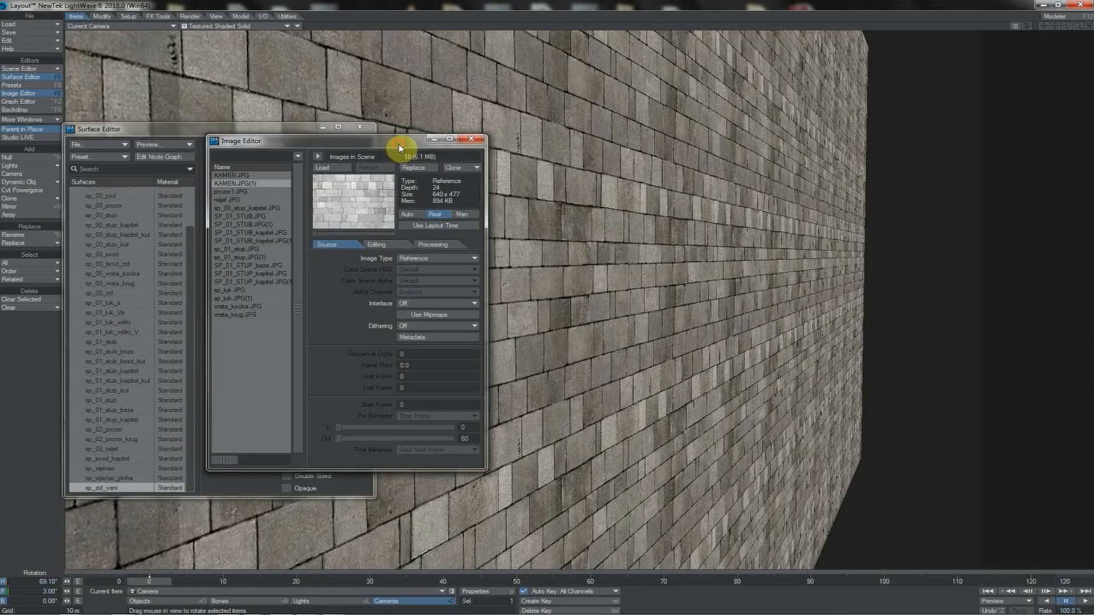
{"action": "left_click_drag", "start_coordinate": [399, 147], "coordinate": [991, 258]}
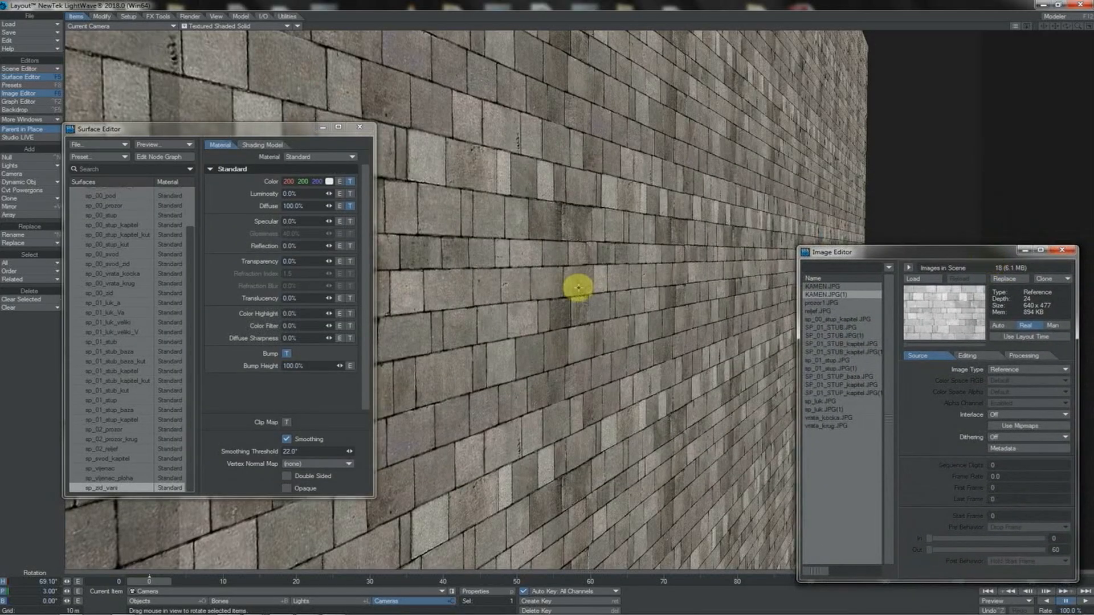
{"action": "left_click", "coordinate": [350, 181]}
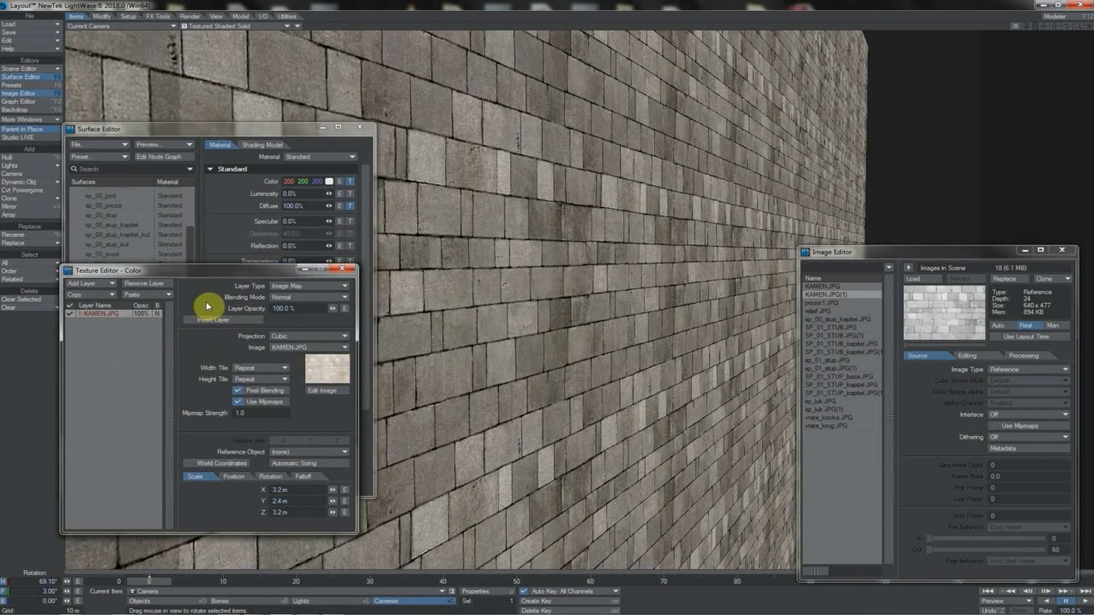
{"action": "left_click_drag", "start_coordinate": [317, 271], "coordinate": [537, 262]}
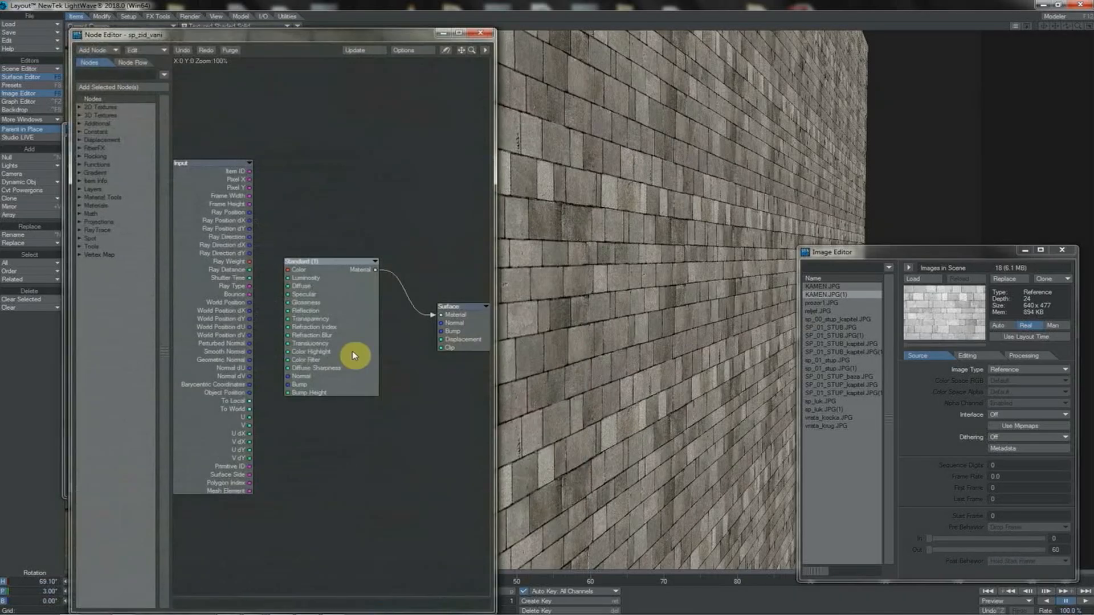
- Add a 2D Image node to the sp_zid_vani surface, using KAMEN.JPG with Cubic mapping and Use MipMaps enabled
{"action": "left_click", "coordinate": [80, 107]}
{"action": "double_click", "coordinate": [98, 140]}
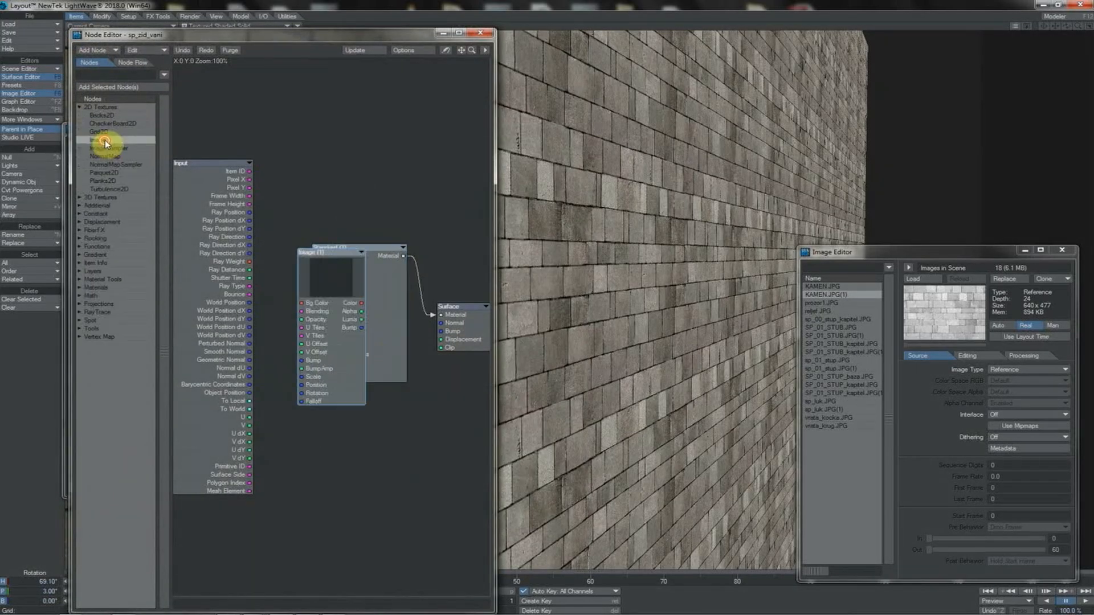
{"action": "left_click_drag", "start_coordinate": [344, 283], "coordinate": [306, 178]}
{"action": "double_click", "coordinate": [305, 172]}
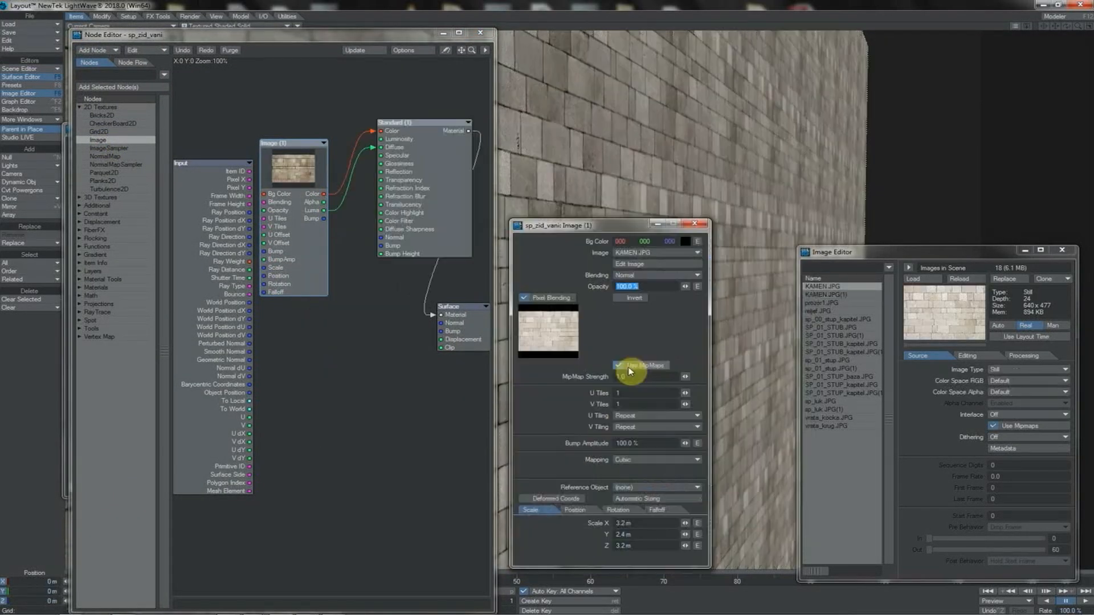
{"action": "left_click", "coordinate": [629, 366]}
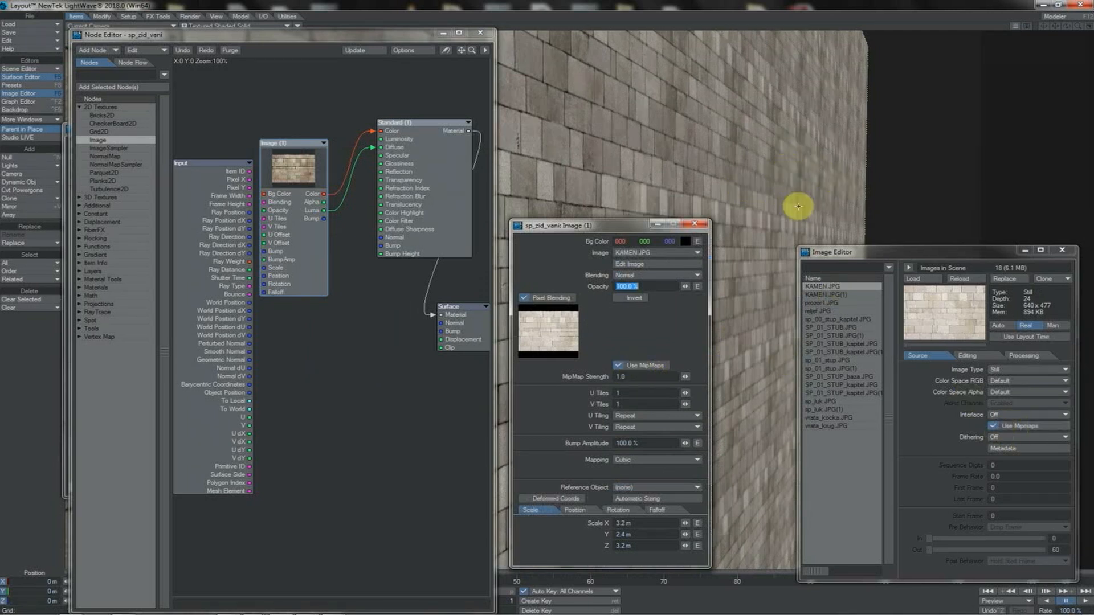
- Switch the viewport to VPR rendering and turn on Use Mipmaps for KAMEN.JPG in the Image Editor
{"action": "left_click", "coordinate": [264, 25]}
{"action": "left_click", "coordinate": [262, 74]}
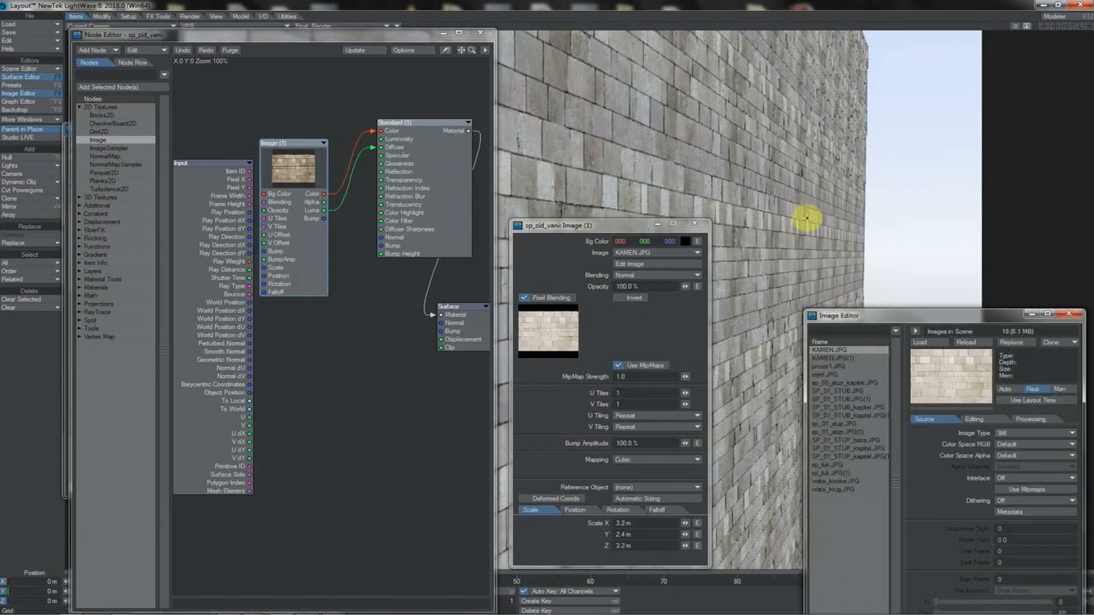
{"action": "key", "text": "F6"}
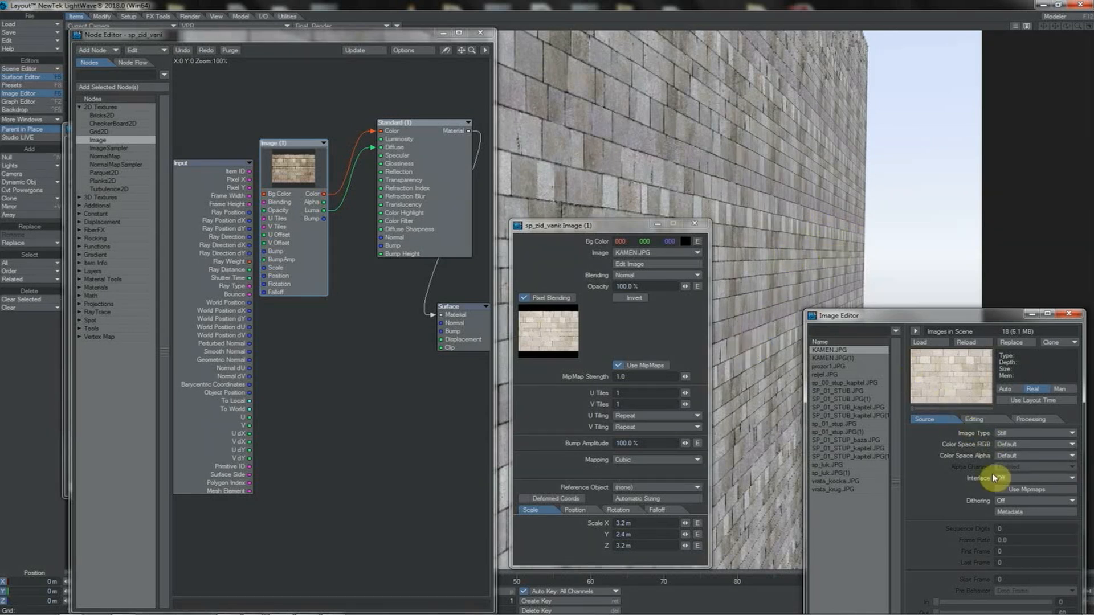
{"action": "left_click", "coordinate": [1000, 490]}
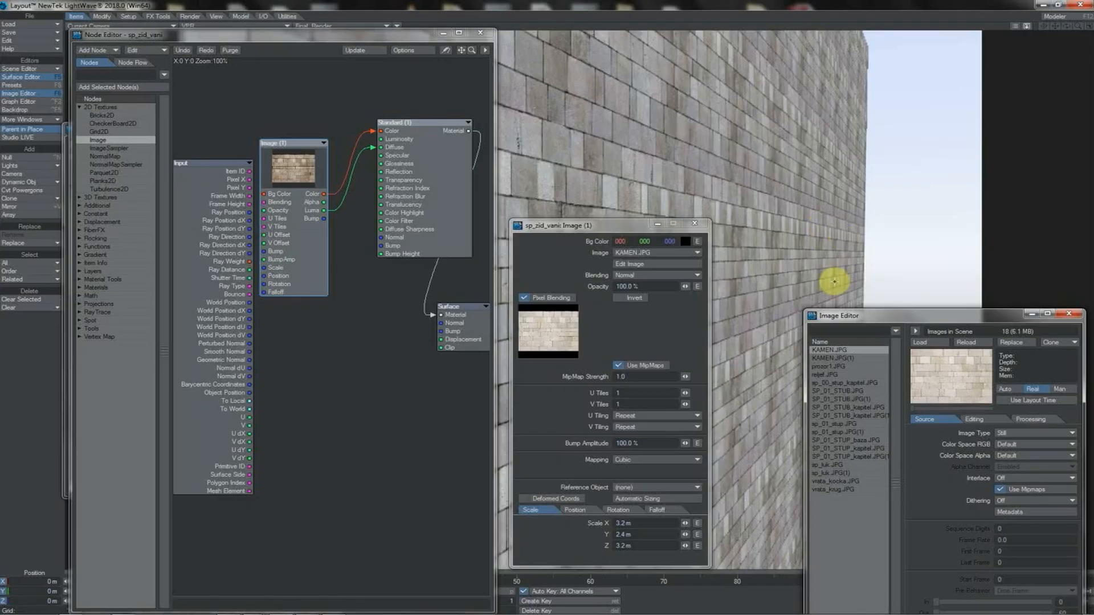
- Shift the Image node slightly in the node graph and set its MipMap Strength to 0.5
{"action": "mouse_move", "coordinate": [291, 245]}
{"action": "left_mouse_down"}
{"action": "mouse_move", "coordinate": [311, 222]}
{"action": "mouse_move", "coordinate": [304, 239]}
{"action": "left_mouse_up"}
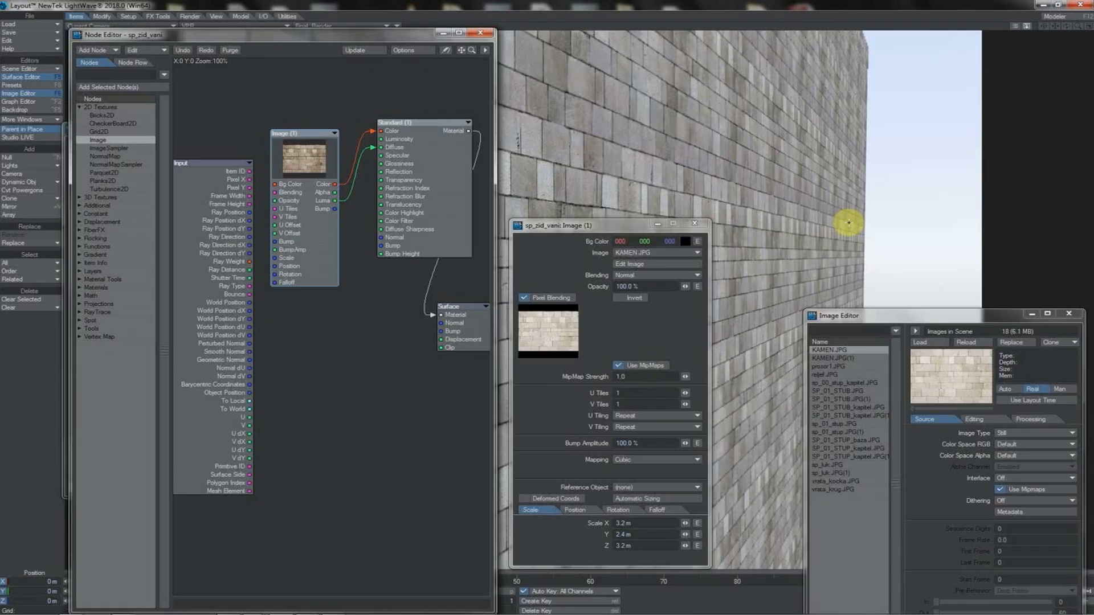
{"action": "left_click", "coordinate": [624, 377]}
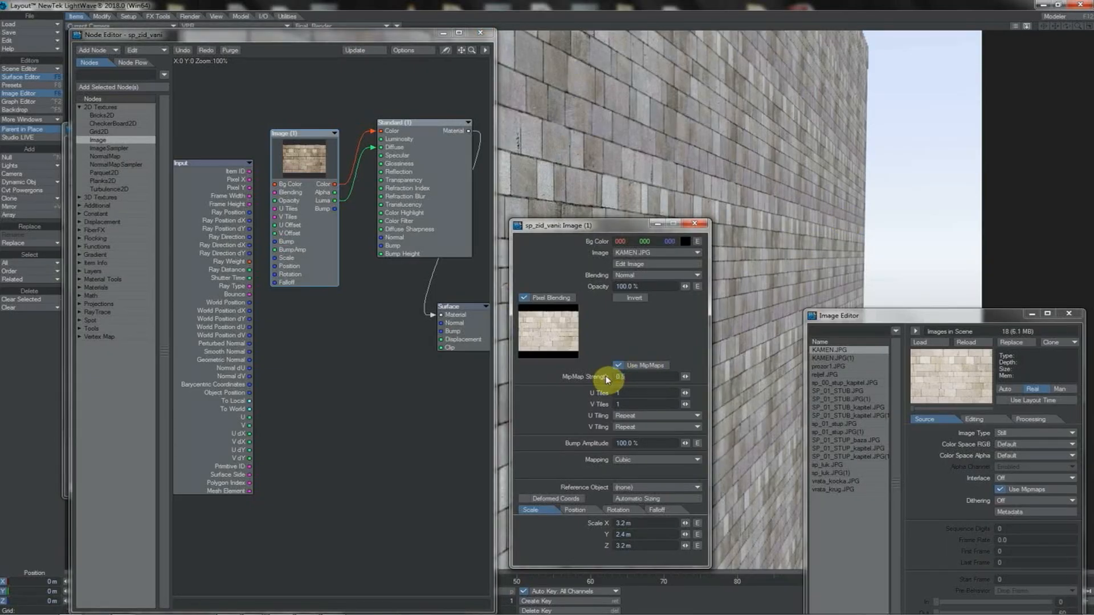
{"action": "type", "text": "0.5"}
{"action": "key", "text": "Return"}
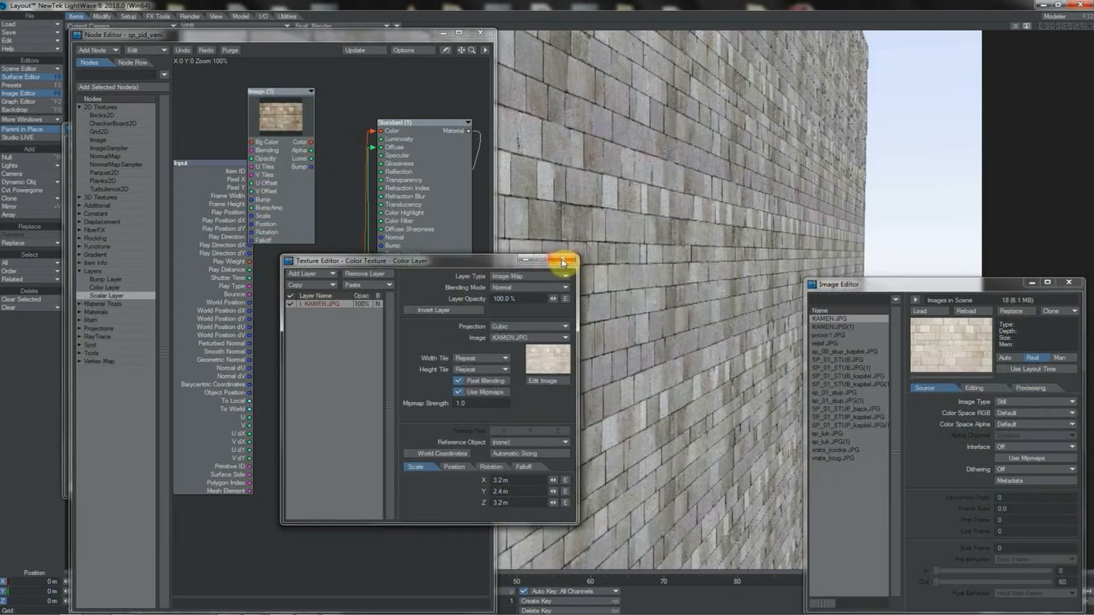
- Review the Color Layer node's texture settings, and turn on Use Mipmaps for KAMEN.JPG in the Image Editor
{"action": "left_click", "coordinate": [562, 258]}
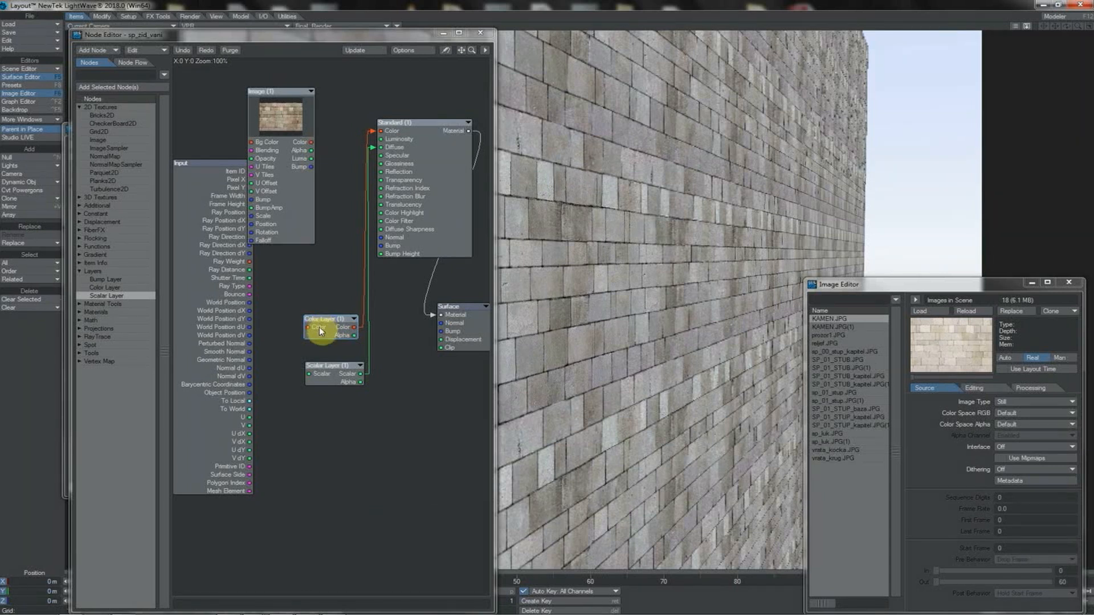
{"action": "left_click_drag", "start_coordinate": [319, 327], "coordinate": [306, 320]}
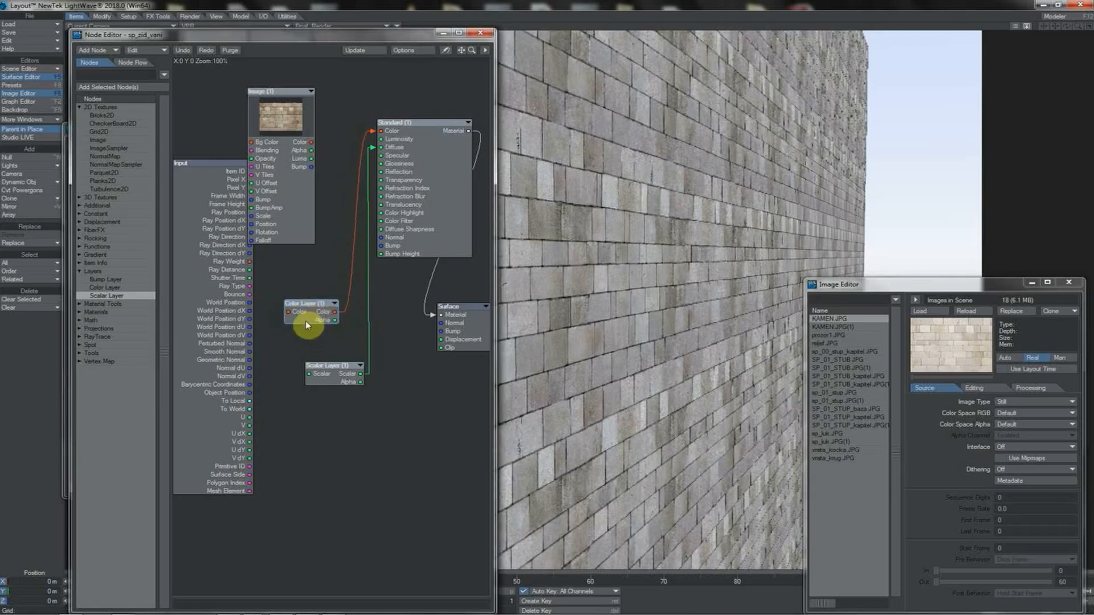
{"action": "double_click", "coordinate": [306, 320]}
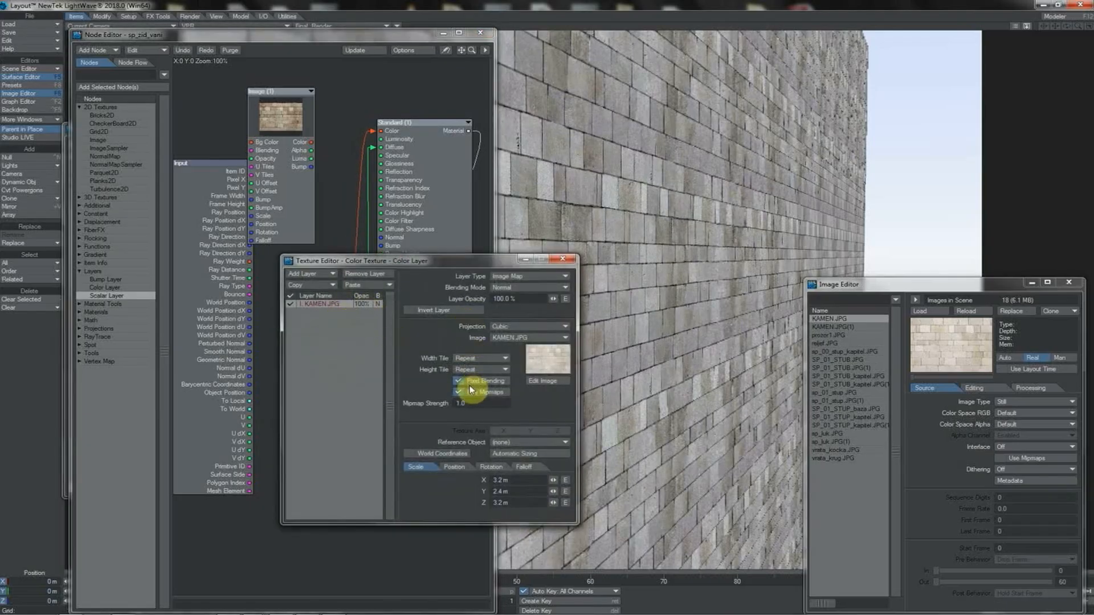
{"action": "left_click", "coordinate": [563, 260]}
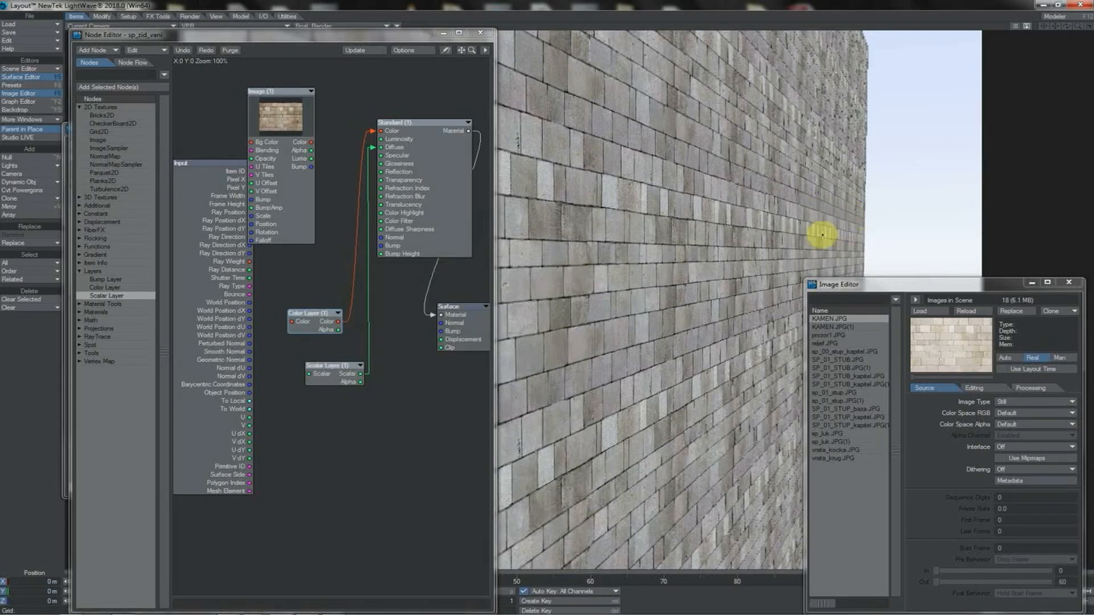
{"action": "left_click", "coordinate": [1000, 458]}
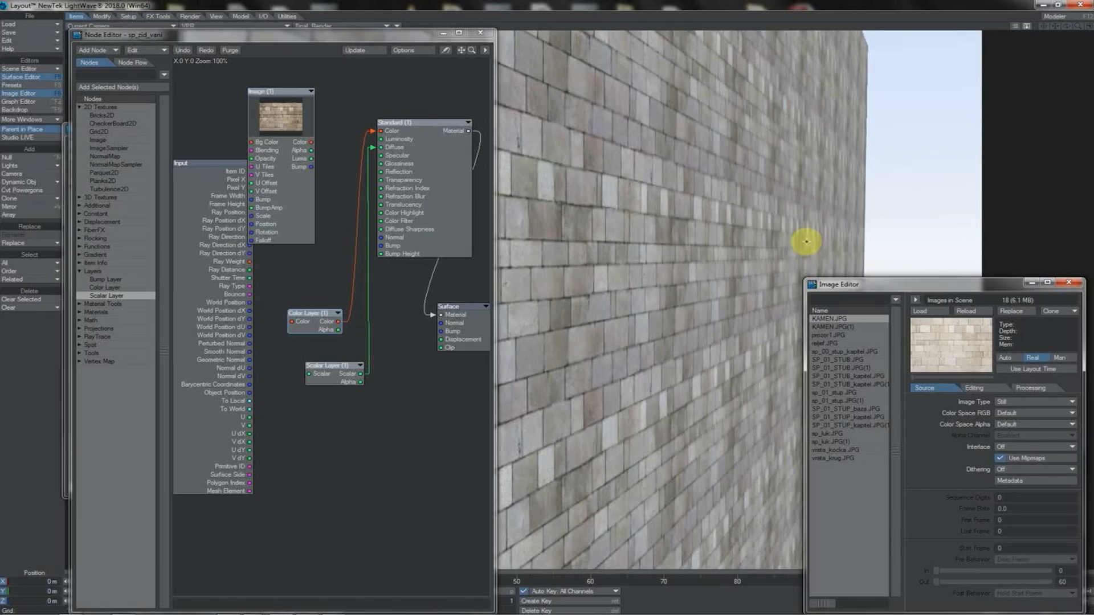
- Connect the Image node's Color and Luma outputs to the Standard material's Color and Diffuse, and toggle Use Mipmaps for KAMEN.JPG
{"action": "double_click", "coordinate": [429, 159]}
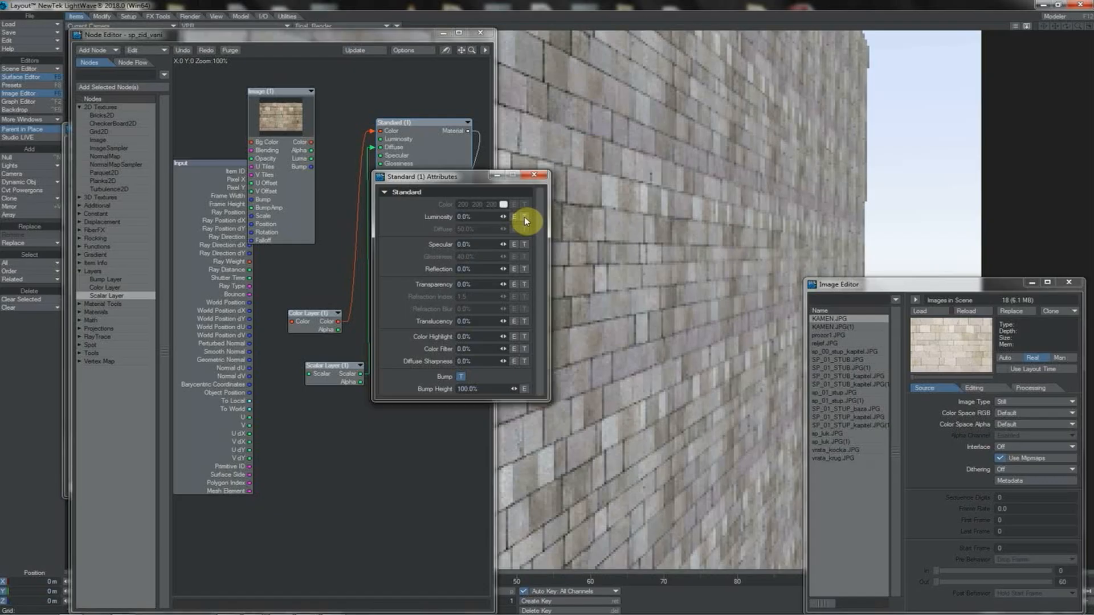
{"action": "left_click", "coordinate": [534, 176]}
{"action": "left_click_drag", "start_coordinate": [312, 141], "coordinate": [381, 131]}
{"action": "left_click_drag", "start_coordinate": [319, 159], "coordinate": [381, 147]}
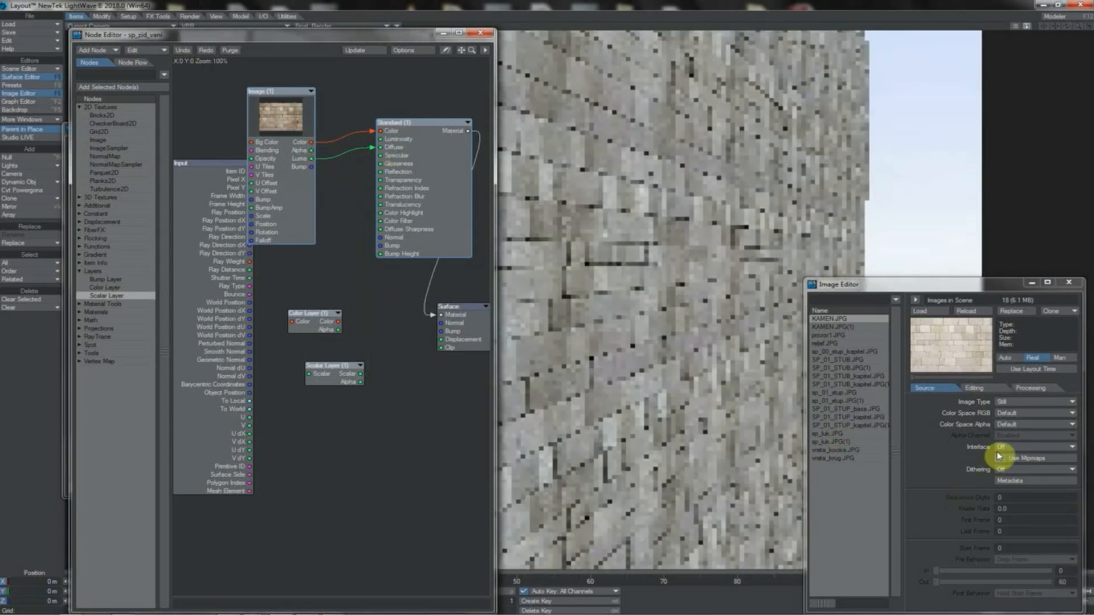
{"action": "left_click", "coordinate": [1000, 458]}
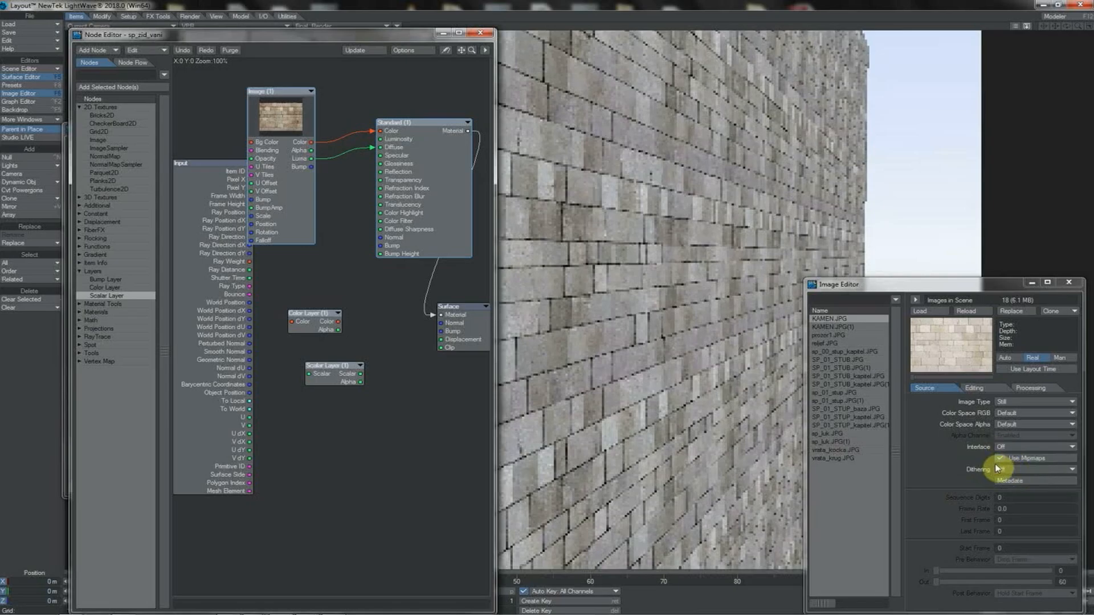